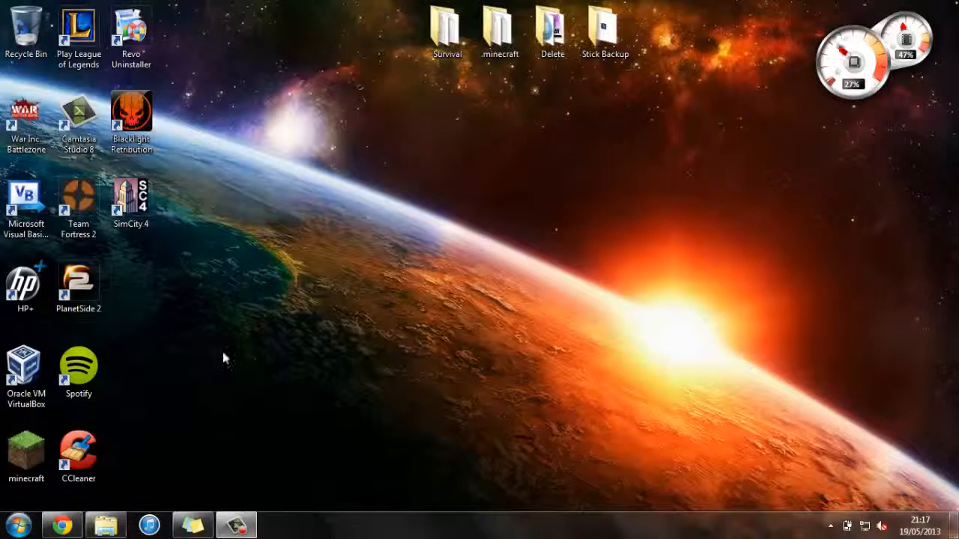
Step: Open the VirtualBox.org downloads page in Chrome, then switch to the Ubuntu website tab
left_click(63, 526)
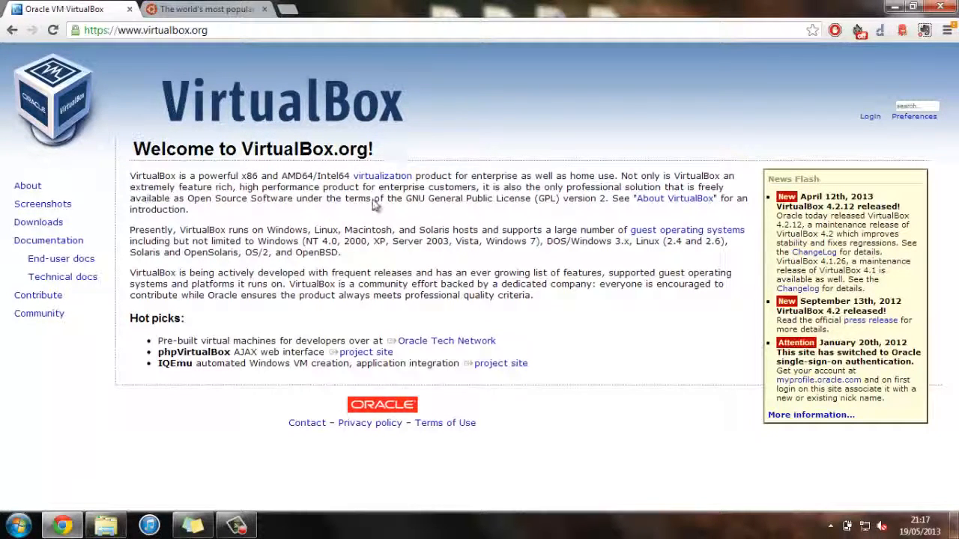
double_click(34, 228)
left_click(34, 228)
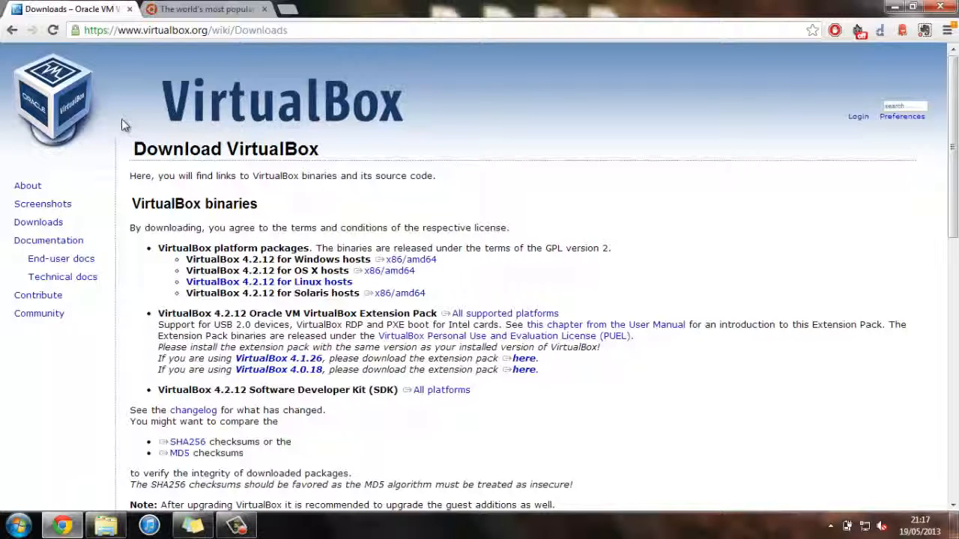
left_click(199, 10)
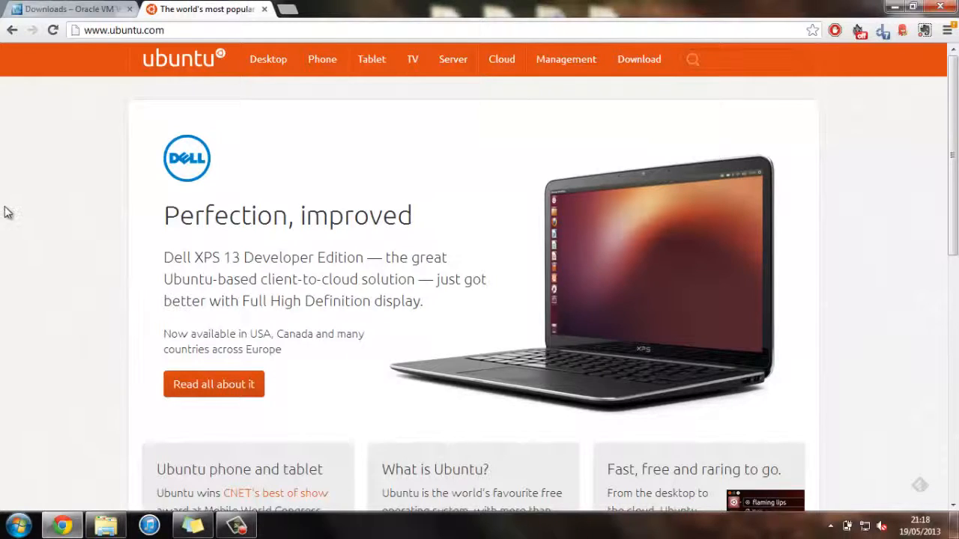
Step: Show the Ubuntu Desktop download page at the 13.04 option, then minimise Chrome
left_click(649, 62)
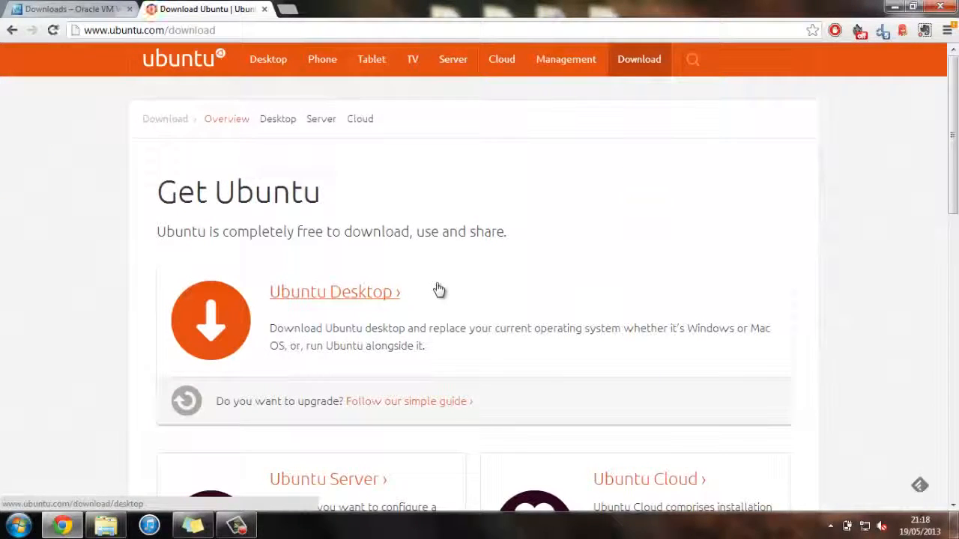
left_click(395, 300)
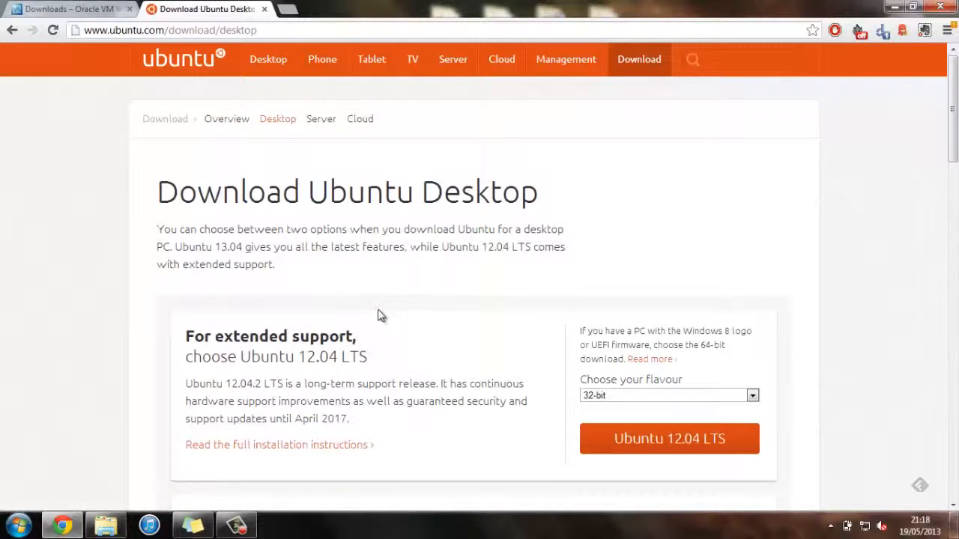
scroll(379, 309, "down", 2)
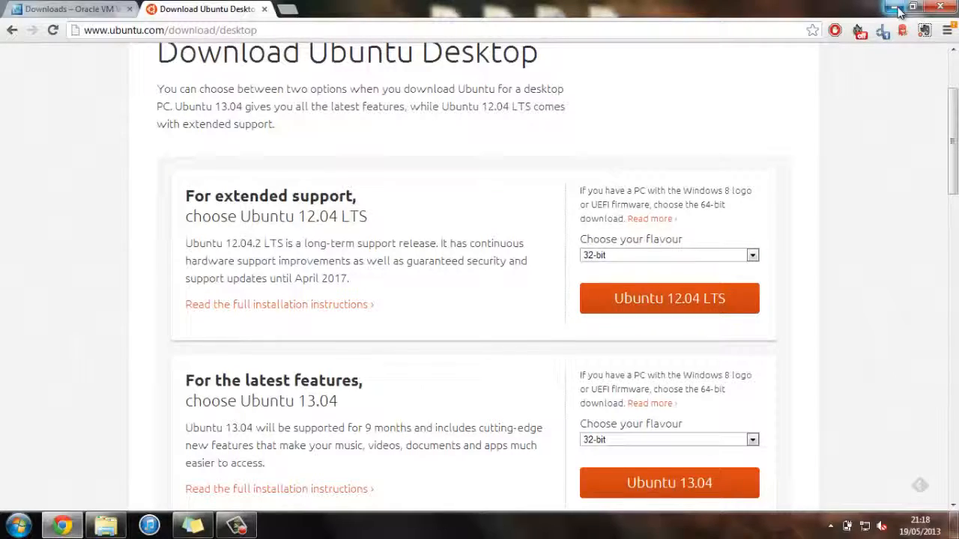
left_click(895, 8)
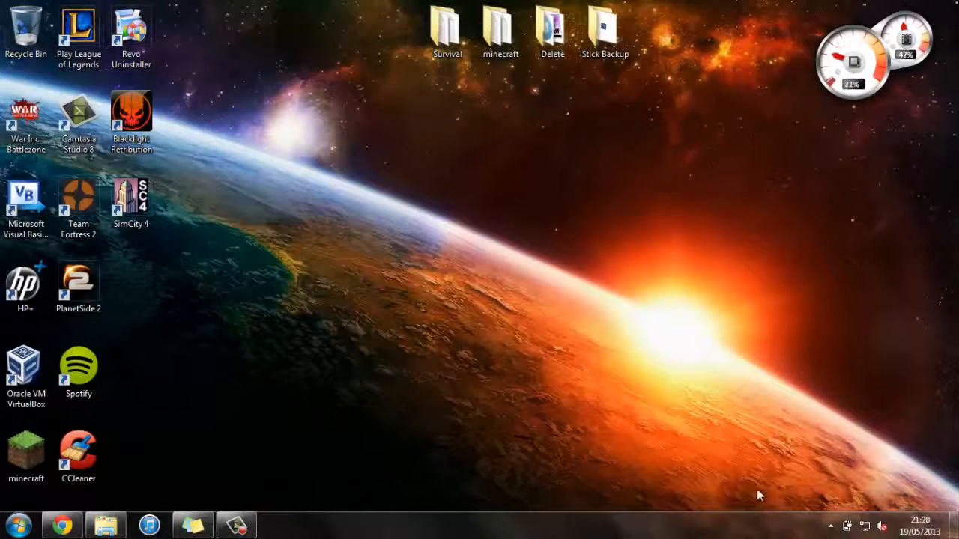
Step: Launch VirtualBox and start a new Ubuntu machine named 'Linux Ubuntu'
left_click(24, 367)
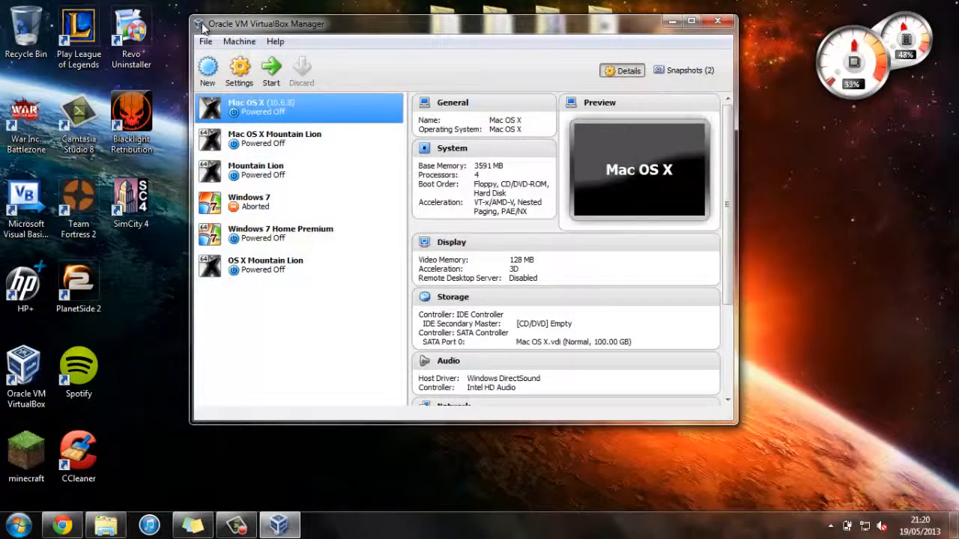
left_click(208, 67)
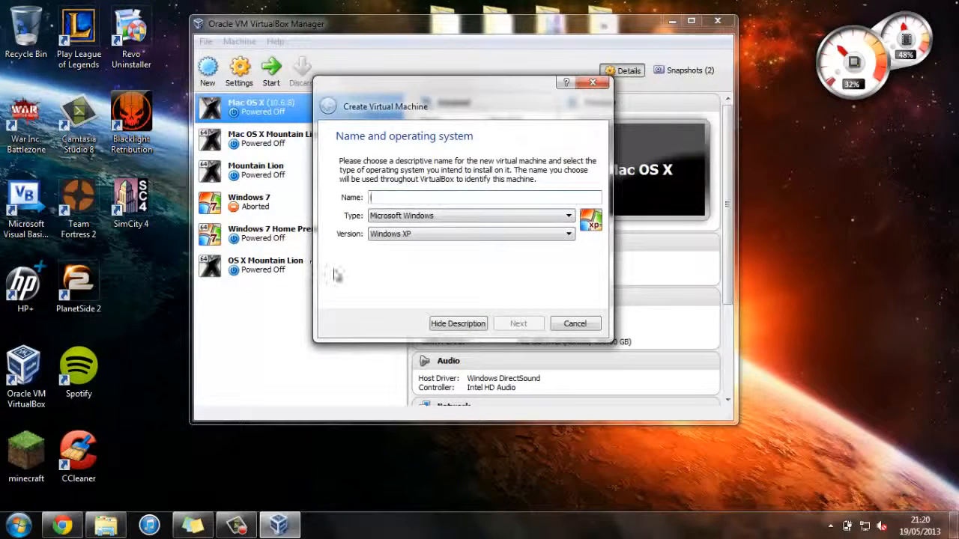
type("Linu")
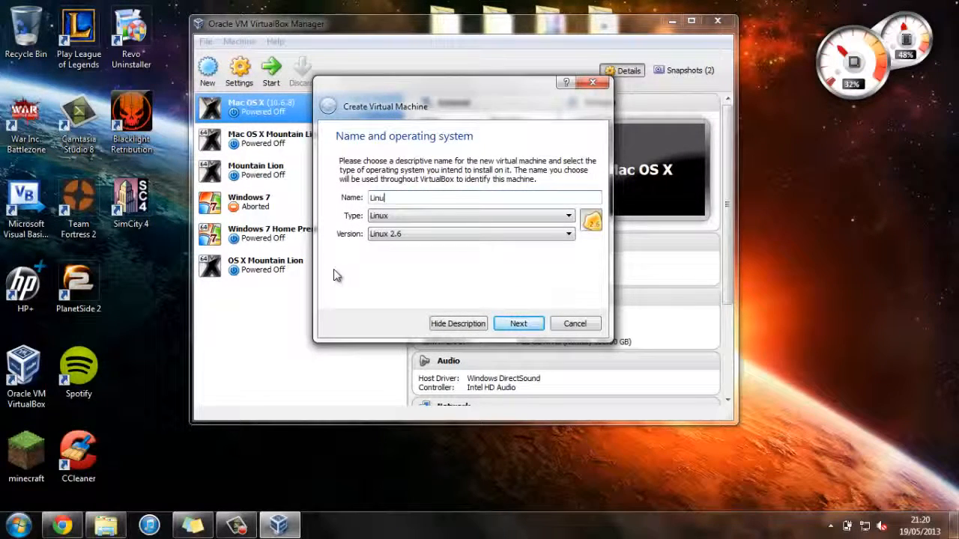
type("x Ubuntu")
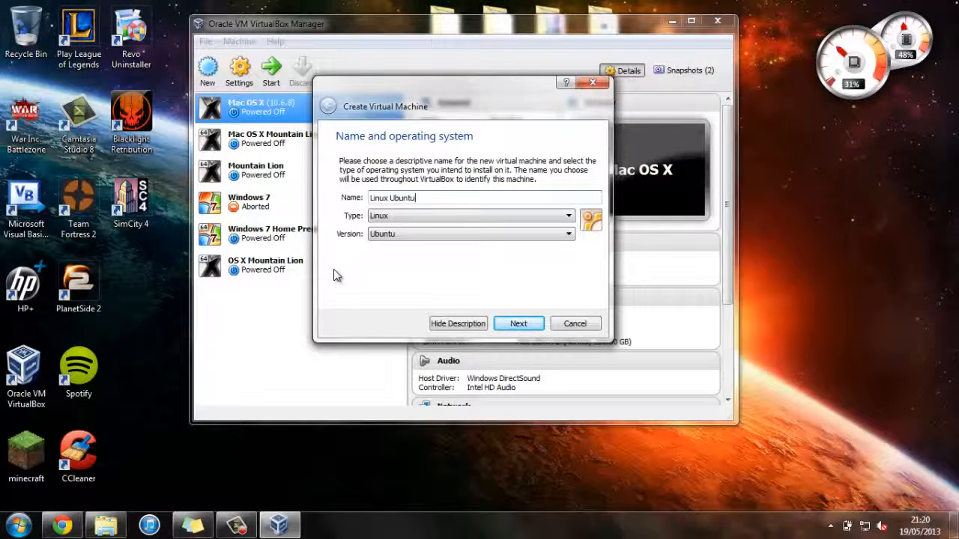
left_click(522, 328)
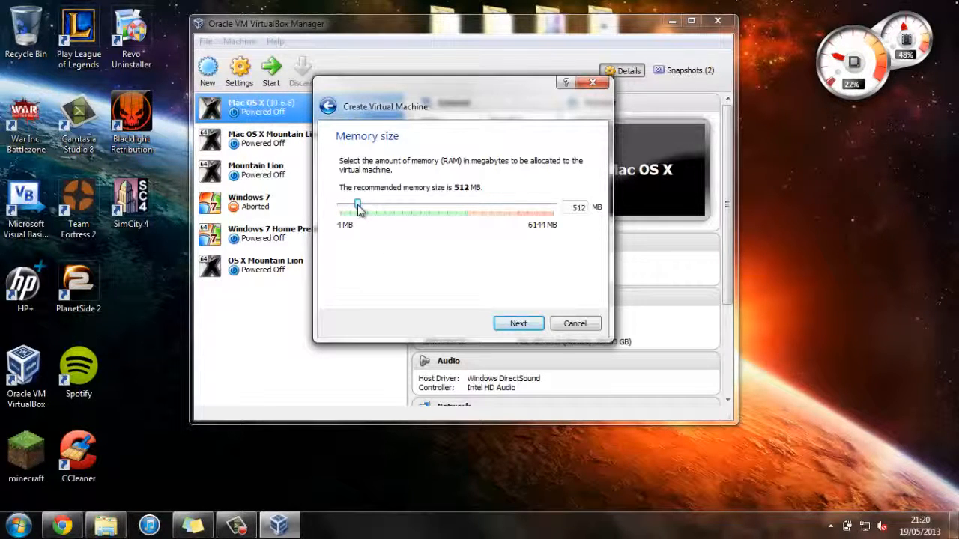
Step: Set the machine's memory to 3589 MB and choose to create a new virtual hard drive
left_click_drag(358, 210, 464, 240)
left_click(520, 323)
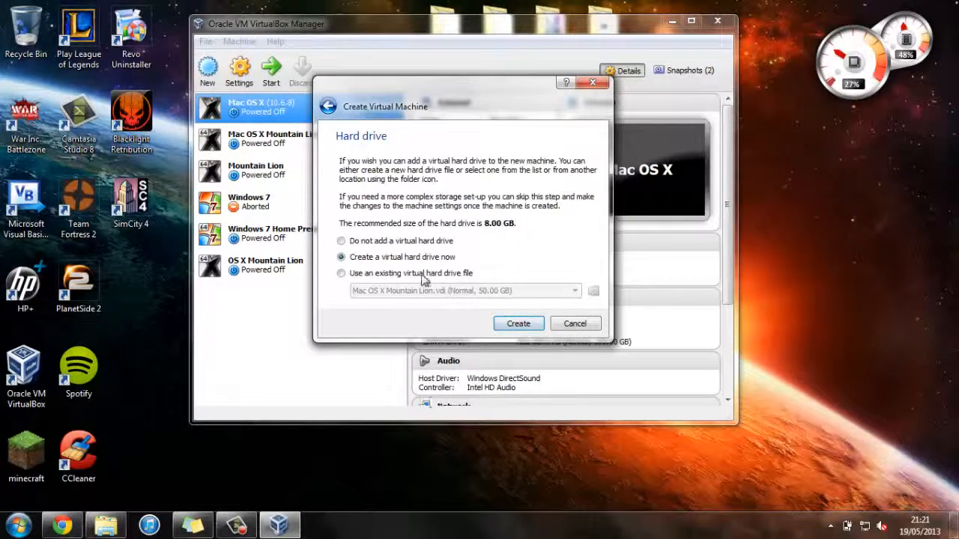
left_click(516, 323)
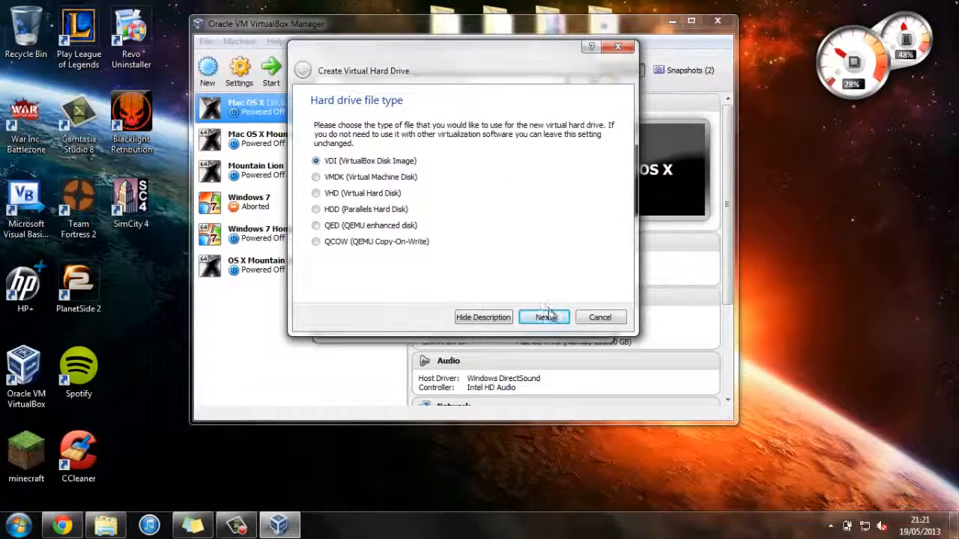
Step: Create a dynamically allocated VDI hard disk of 10 GB for Linux Ubuntu
left_click(547, 315)
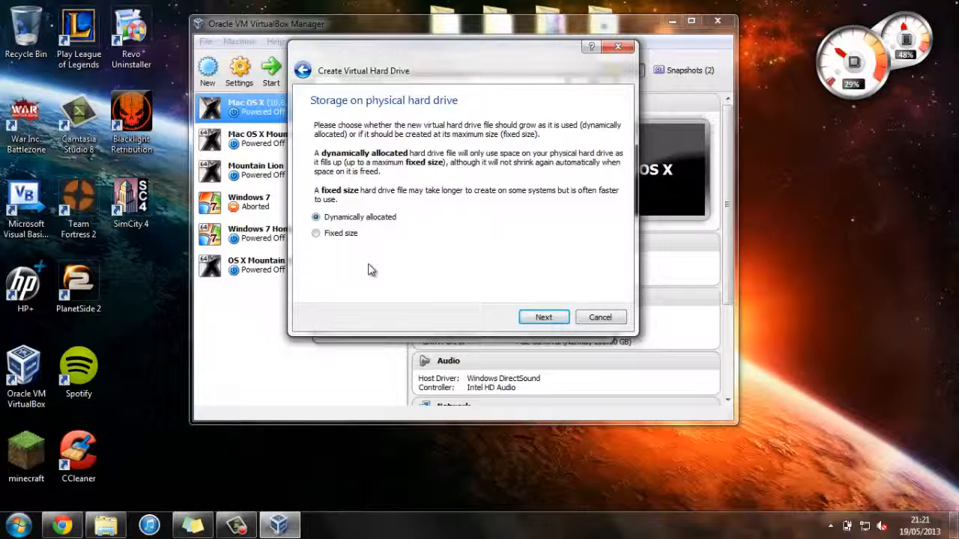
left_click(545, 317)
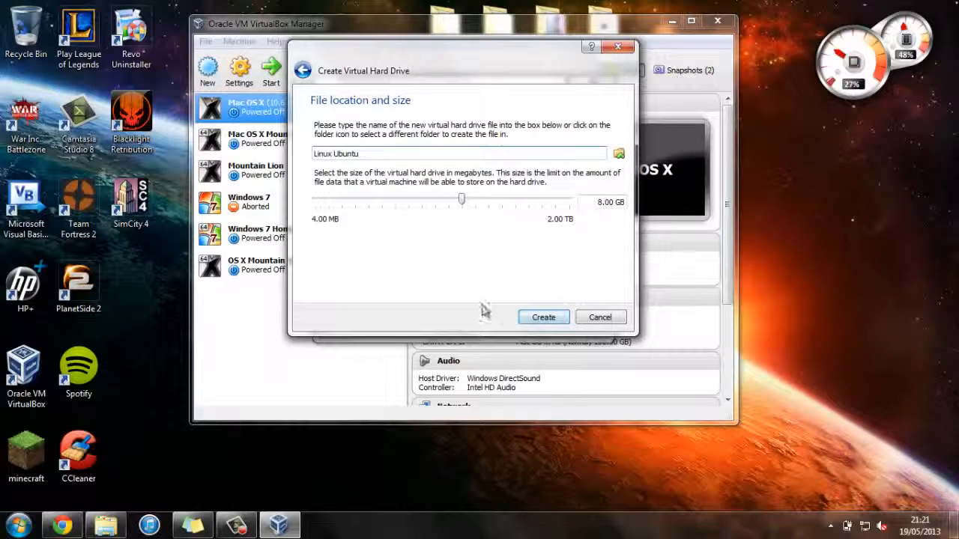
left_click(605, 204)
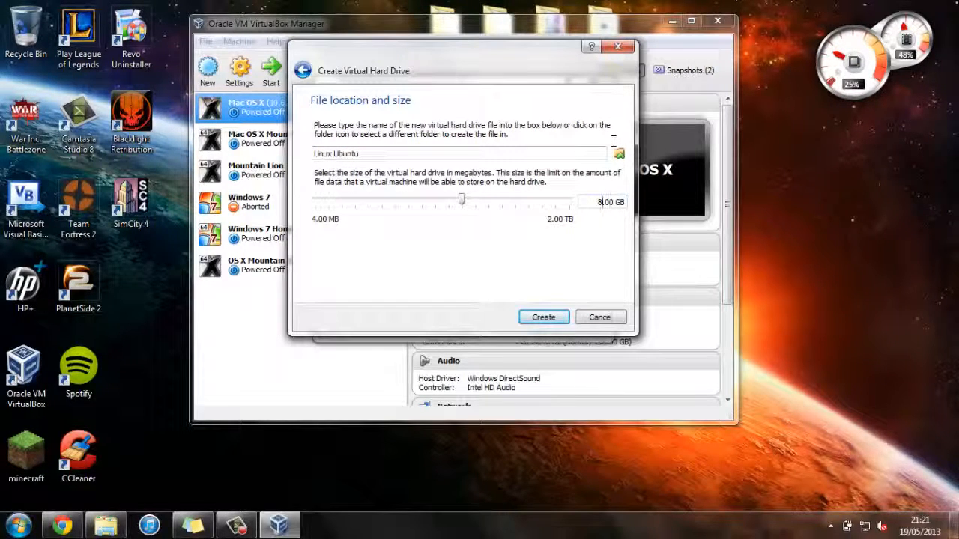
key("BackSpace")
type("10")
left_click(544, 318)
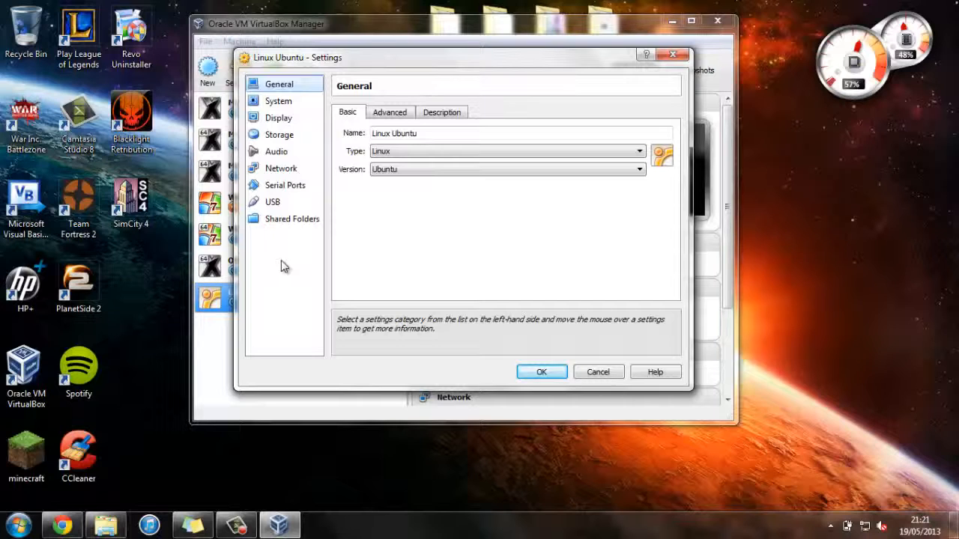
Step: Give Linux Ubuntu 4 virtual processors in its System settings
left_click(285, 103)
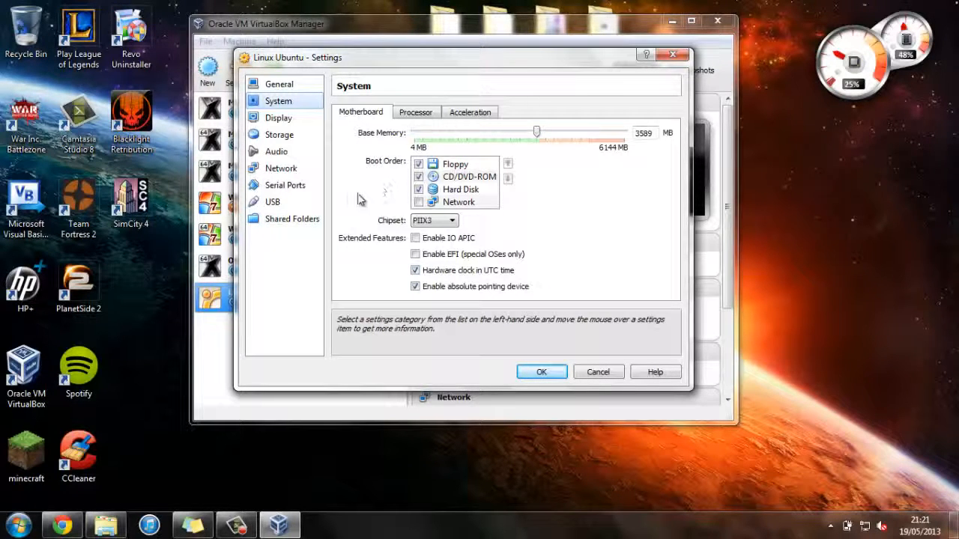
left_click(412, 111)
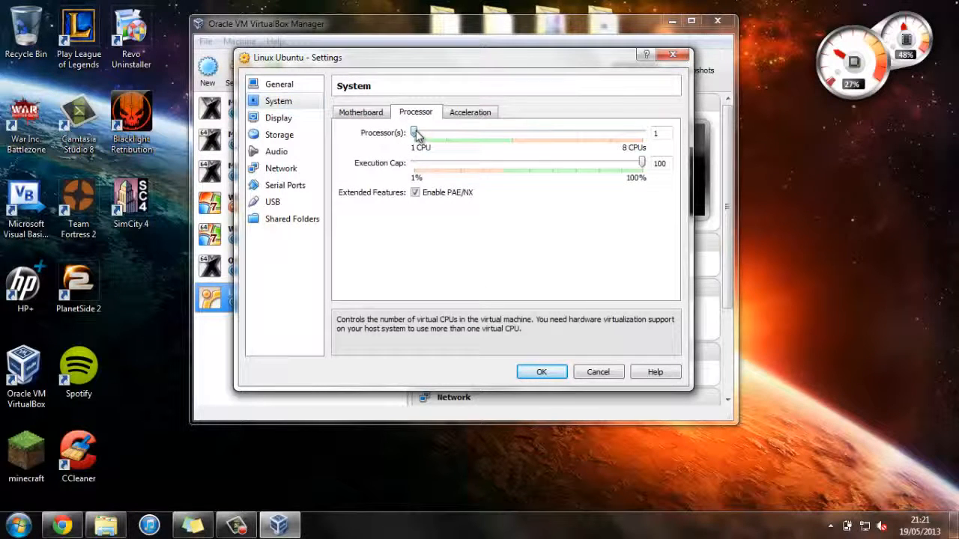
left_click_drag(416, 135, 512, 139)
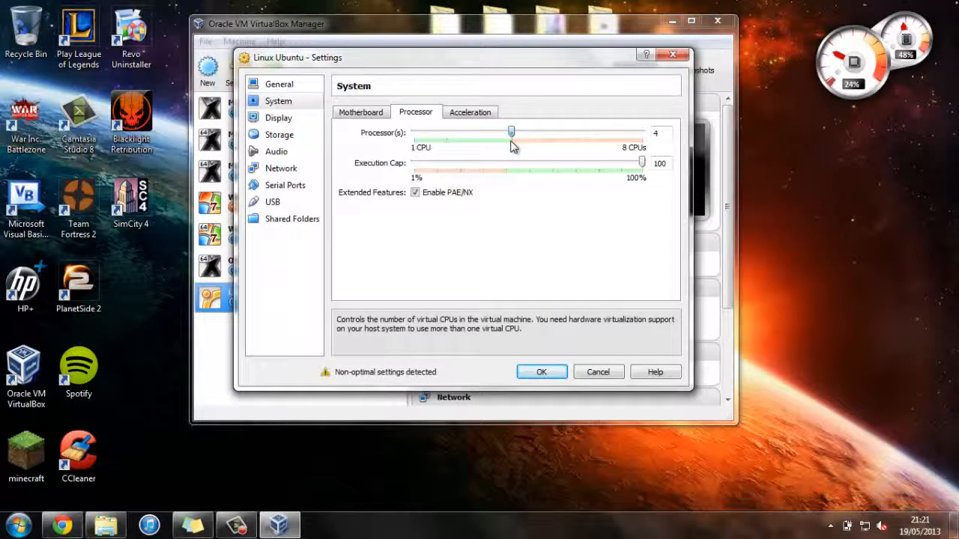
left_click(468, 112)
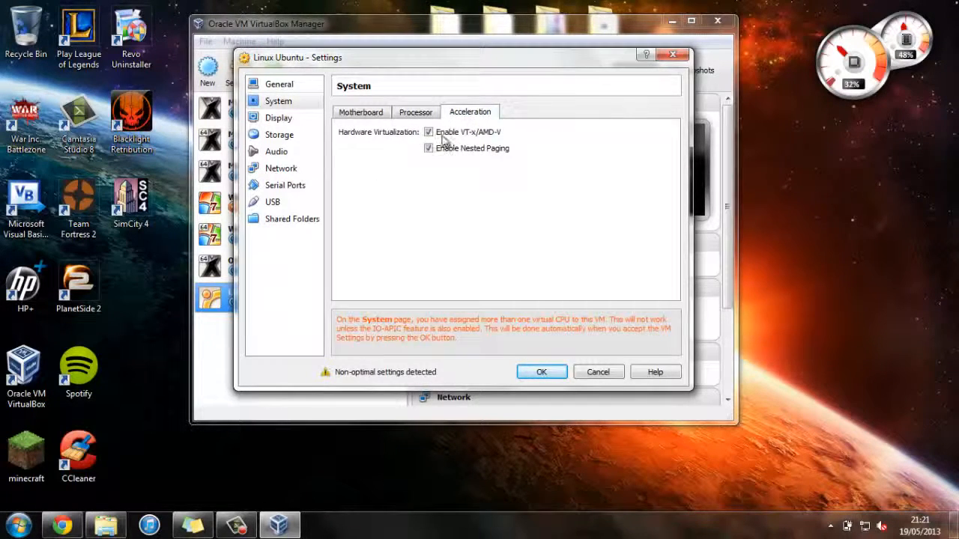
Step: Set video memory to 128 MB and enable 3D acceleration
left_click(313, 118)
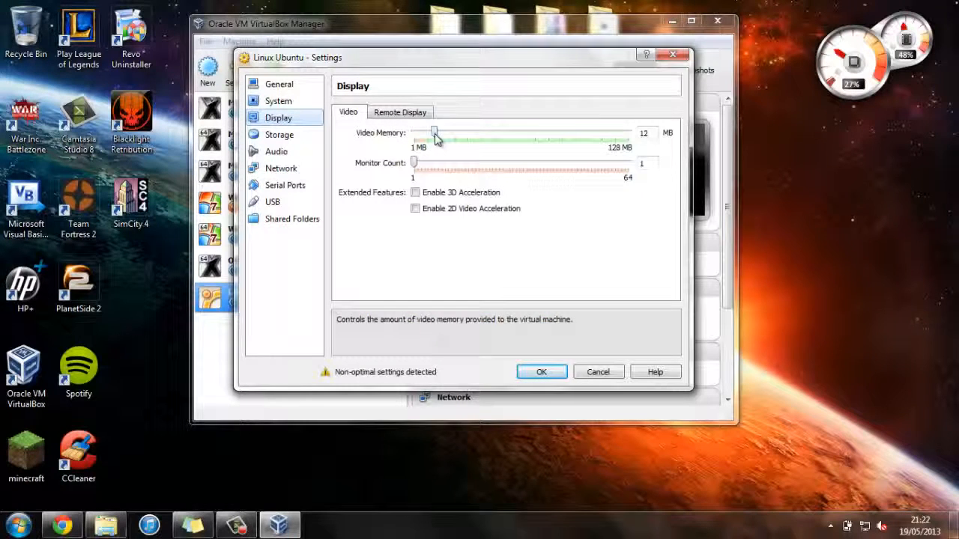
left_click_drag(551, 130, 633, 132)
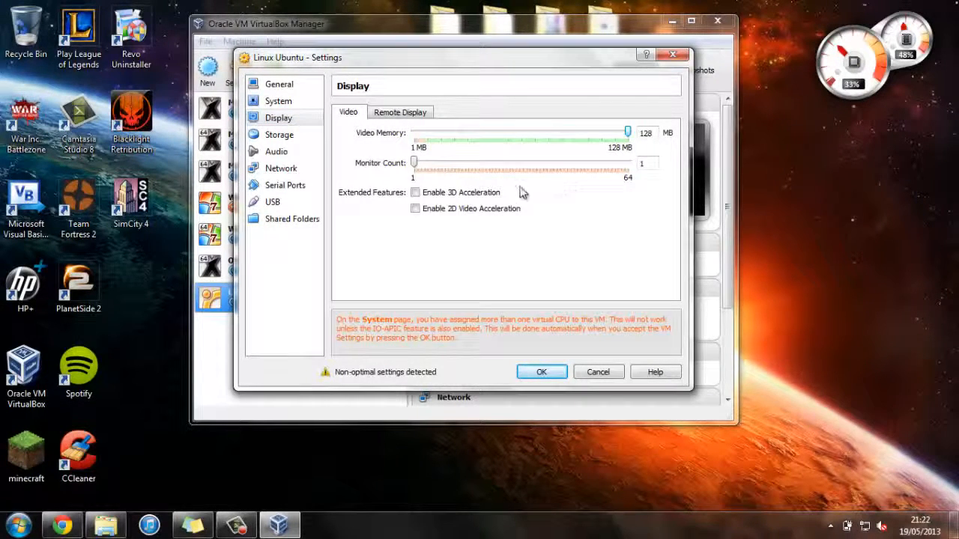
left_click(483, 192)
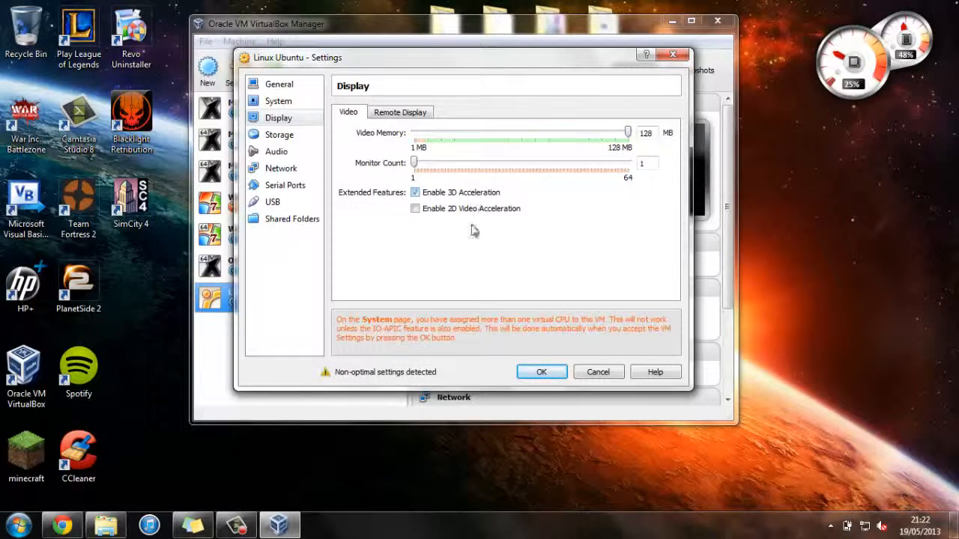
left_click(280, 137)
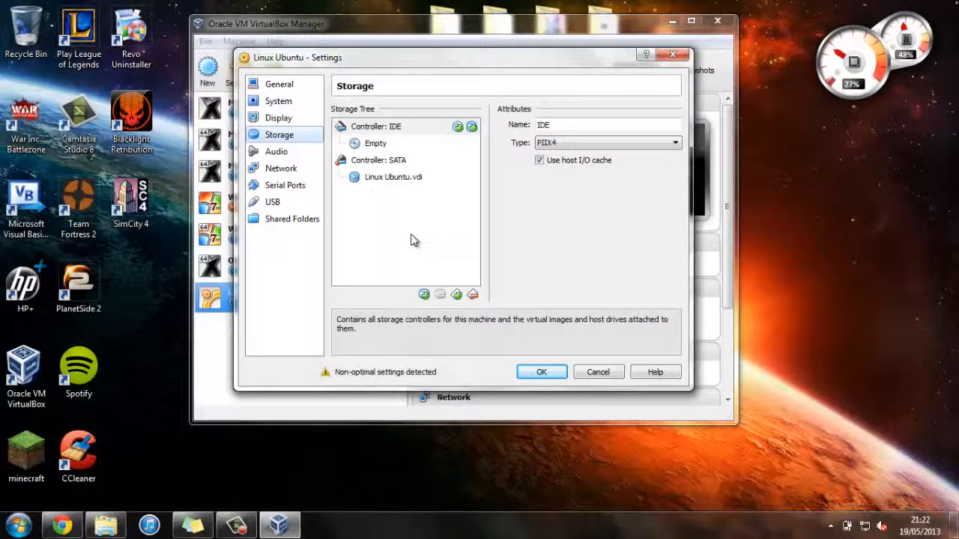
Step: Select the empty CD/DVD drive and browse the Seagate Expansion Drive for a disc image
left_click(375, 144)
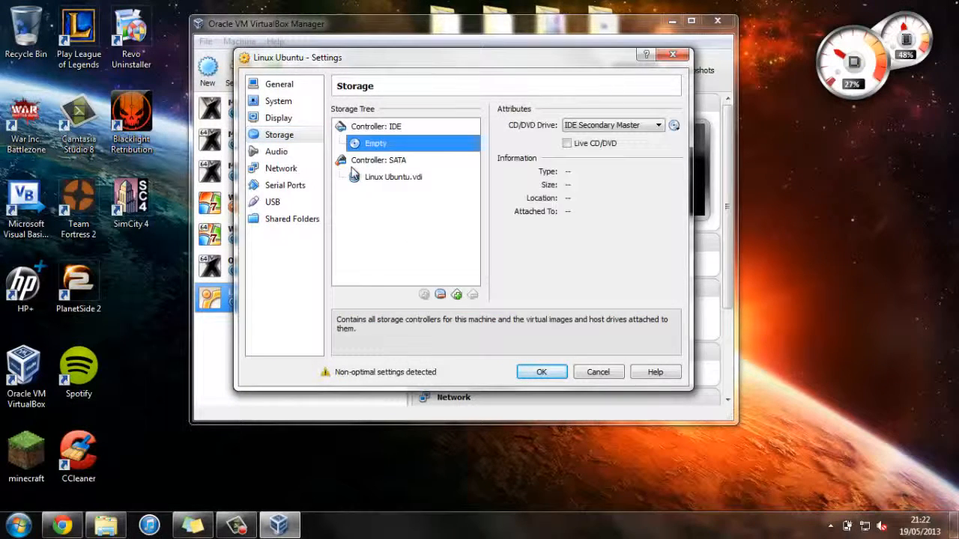
left_click(675, 126)
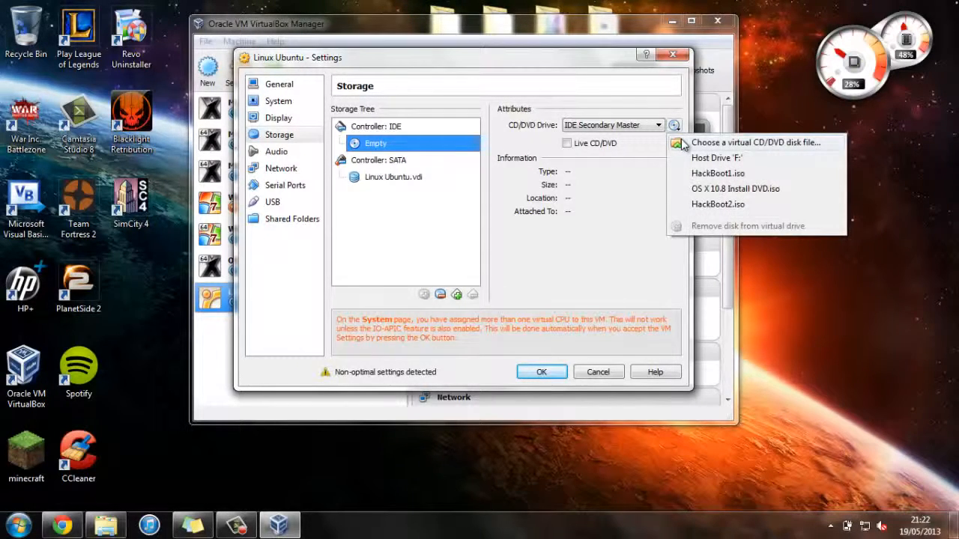
left_click(684, 144)
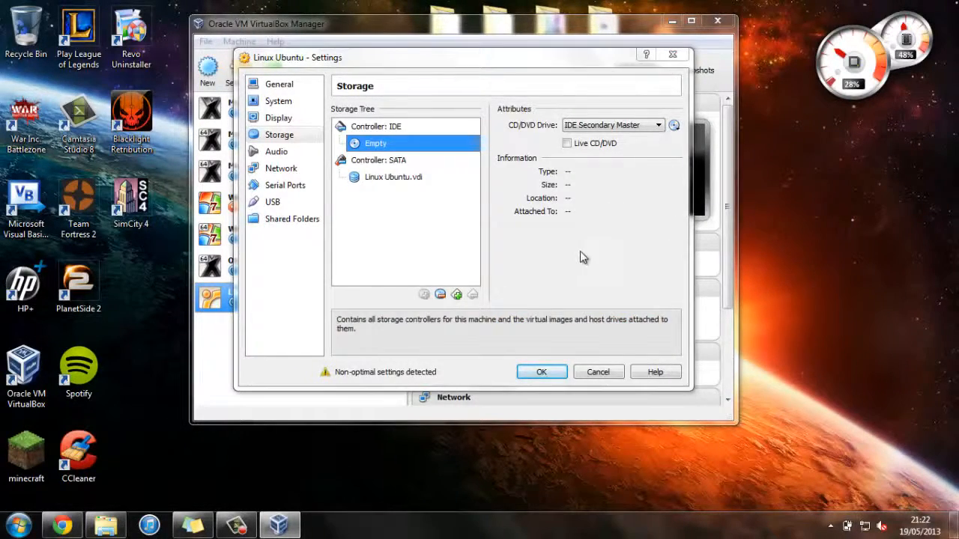
scroll(375, 189, "down", 4)
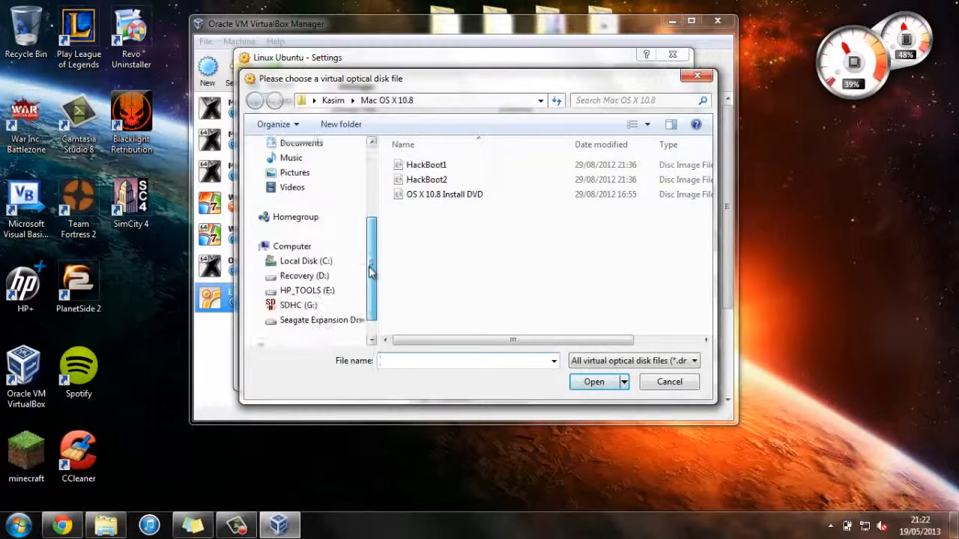
left_click(325, 293)
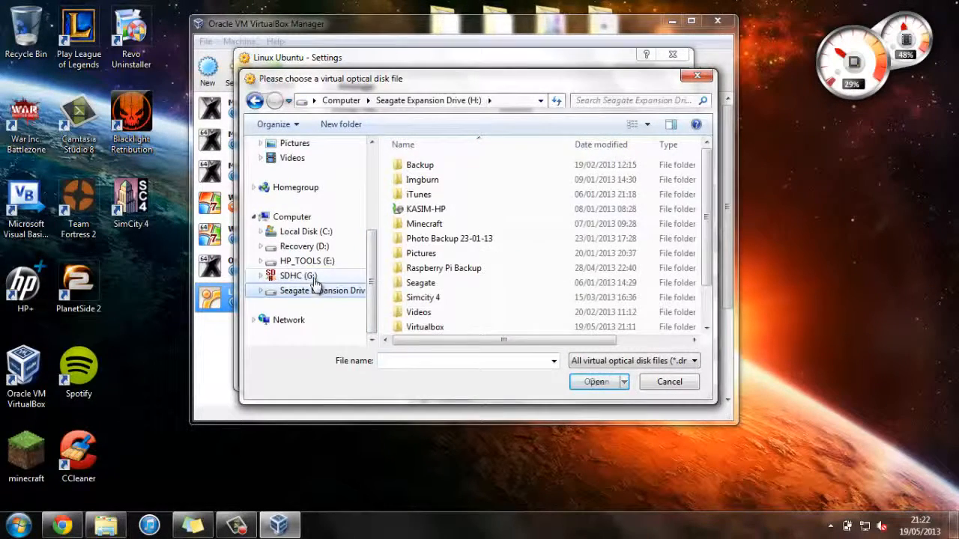
Step: Load ubuntu-13.04-desktop-i386.iso from Virtualbox > Ubuntu into the drive and save the settings
double_click(399, 238)
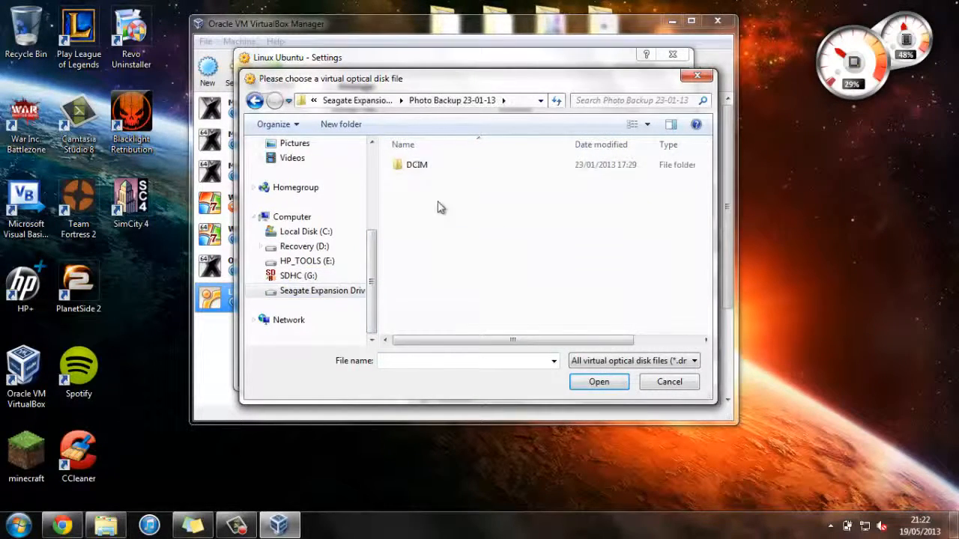
left_click(255, 99)
double_click(448, 328)
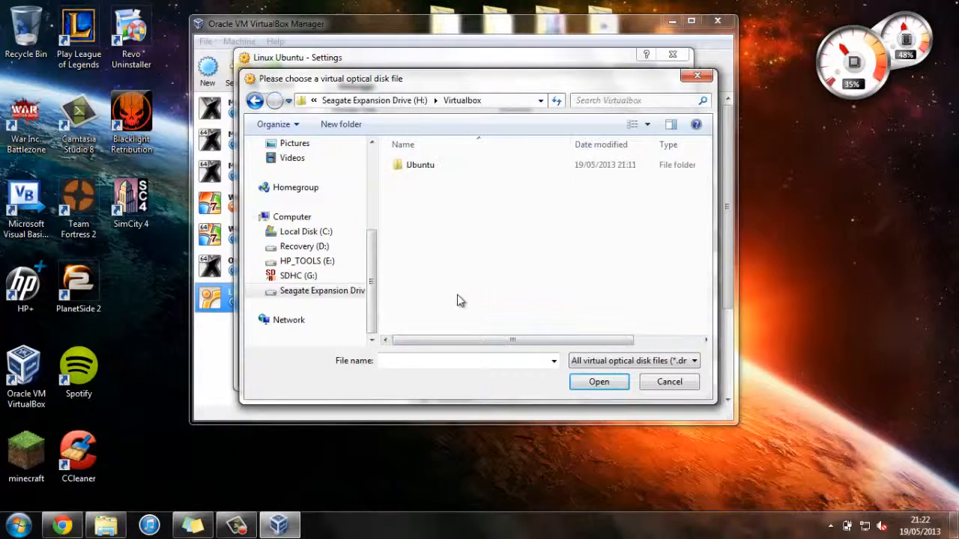
double_click(475, 170)
left_click(491, 165)
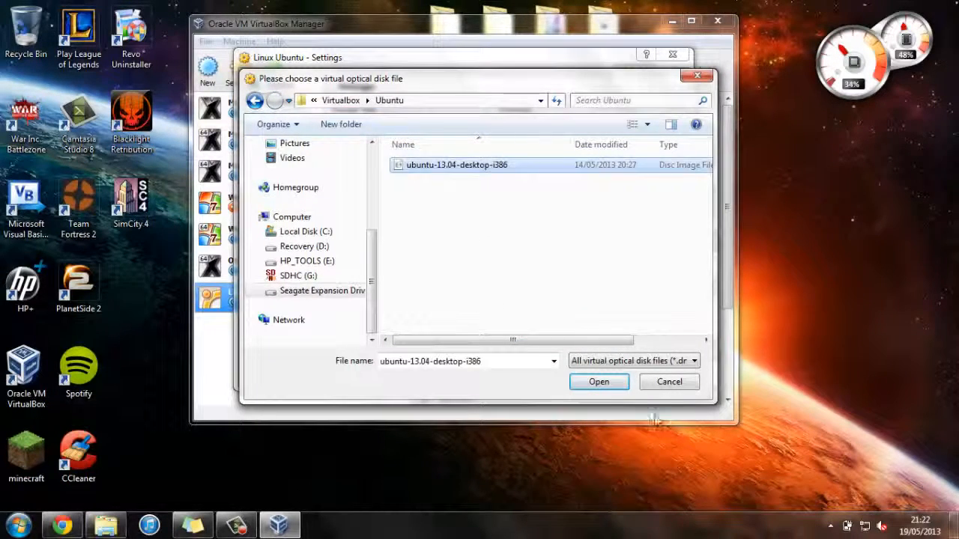
left_click(607, 386)
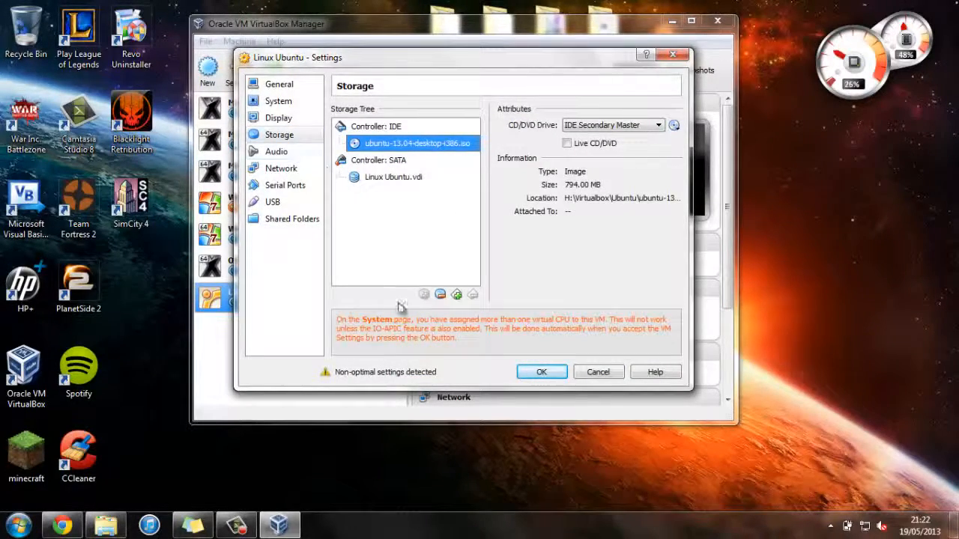
left_click(535, 374)
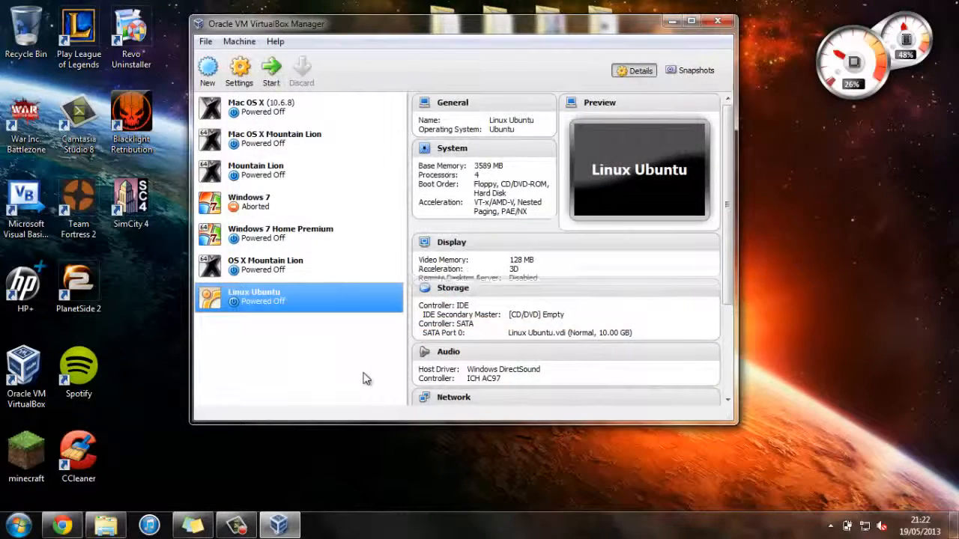
Step: Boot the Linux Ubuntu VM and switch its window to full screen
left_click(271, 71)
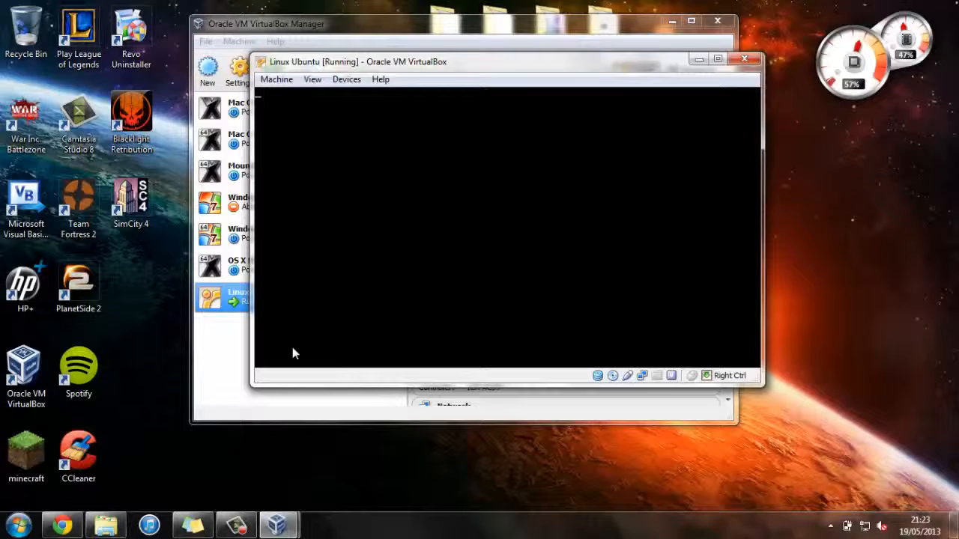
key("ctrl+f")
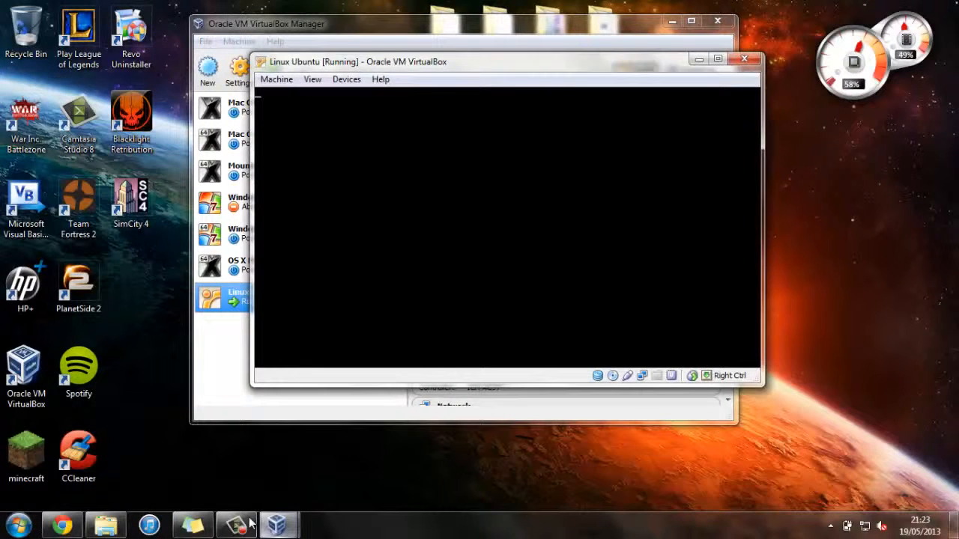
left_click(249, 524)
Step: Continue past the 'Preparing to install Ubuntu' checks
left_click(892, 454)
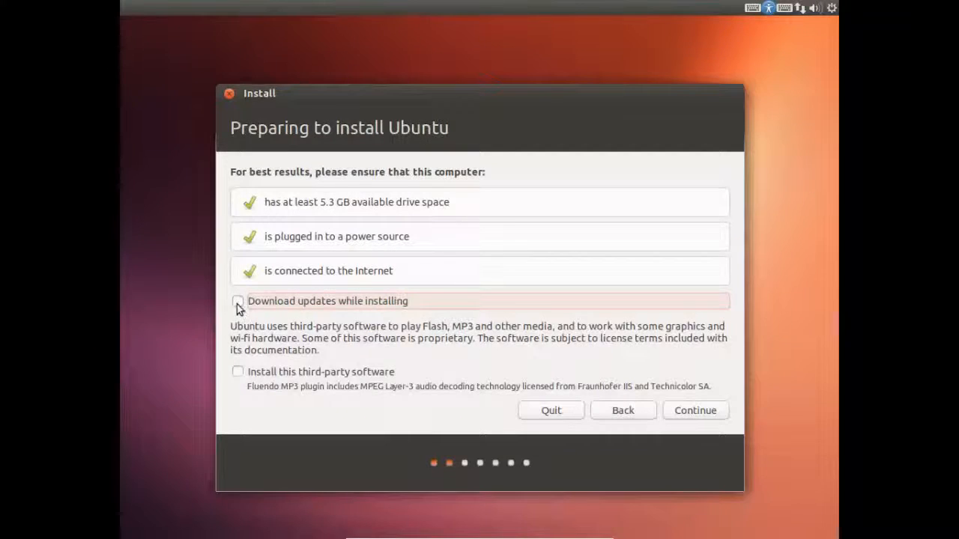
left_click(680, 415)
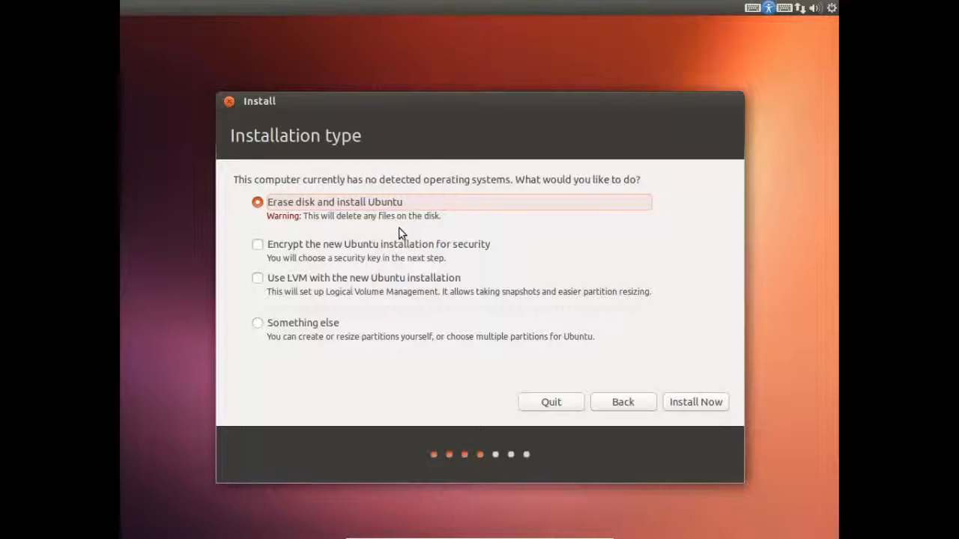
Step: Install with 'Erase disk and install Ubuntu', keeping London and the English (UK) keyboard
left_click(682, 406)
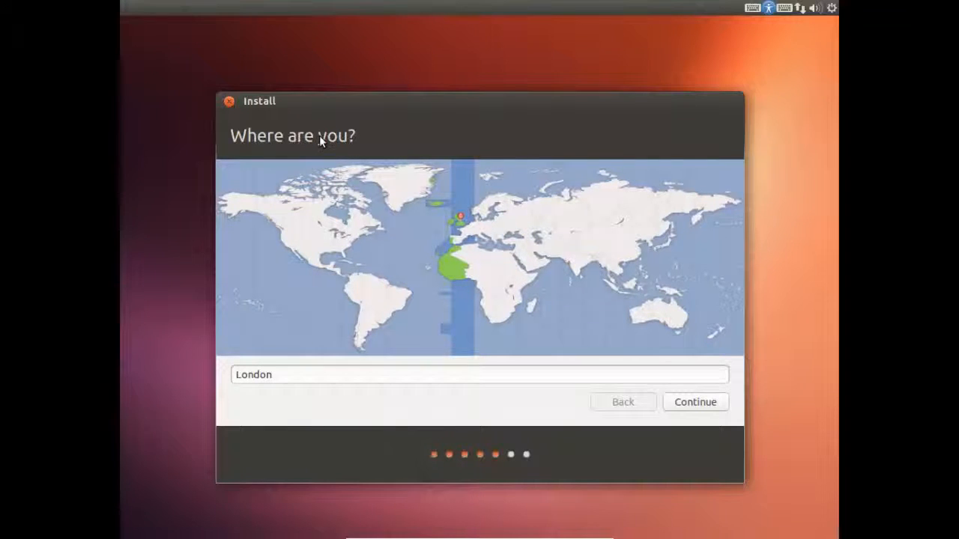
left_click(700, 409)
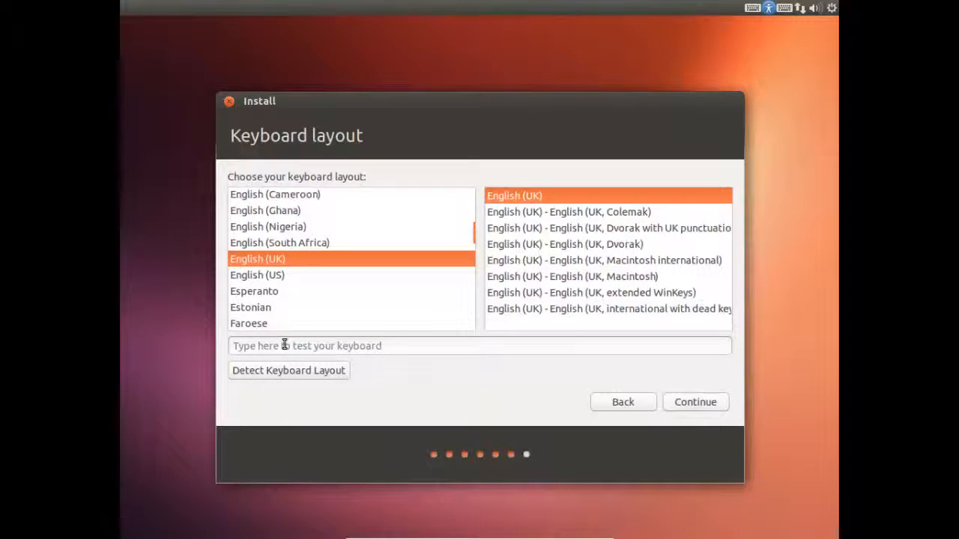
left_click(698, 402)
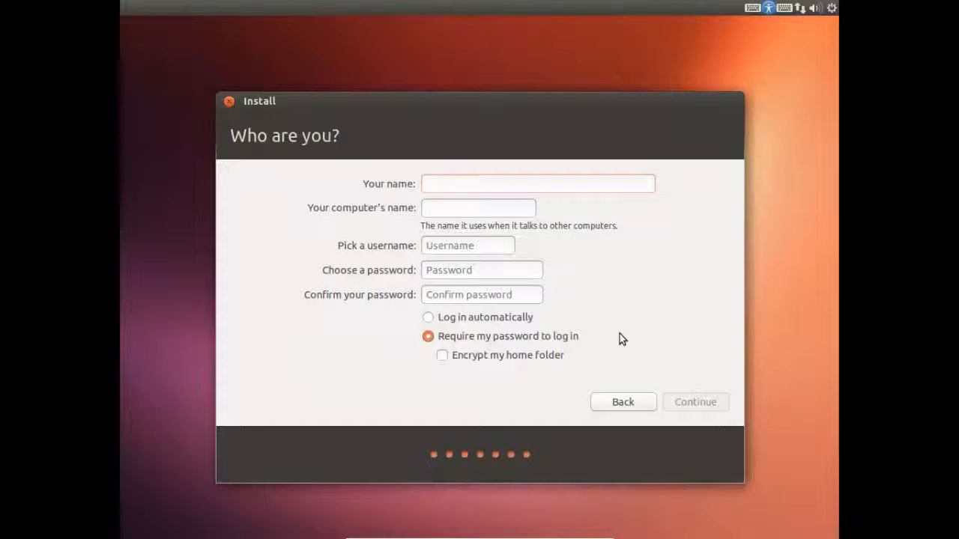
Step: Enter the user's name, enable automatic login, set and confirm the account password, and proceed
type("The")
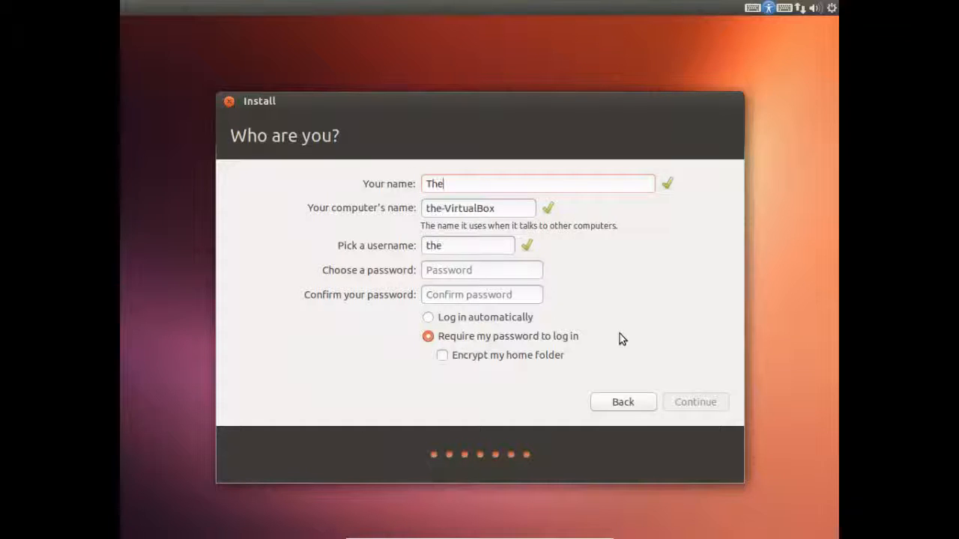
type("Kasattack")
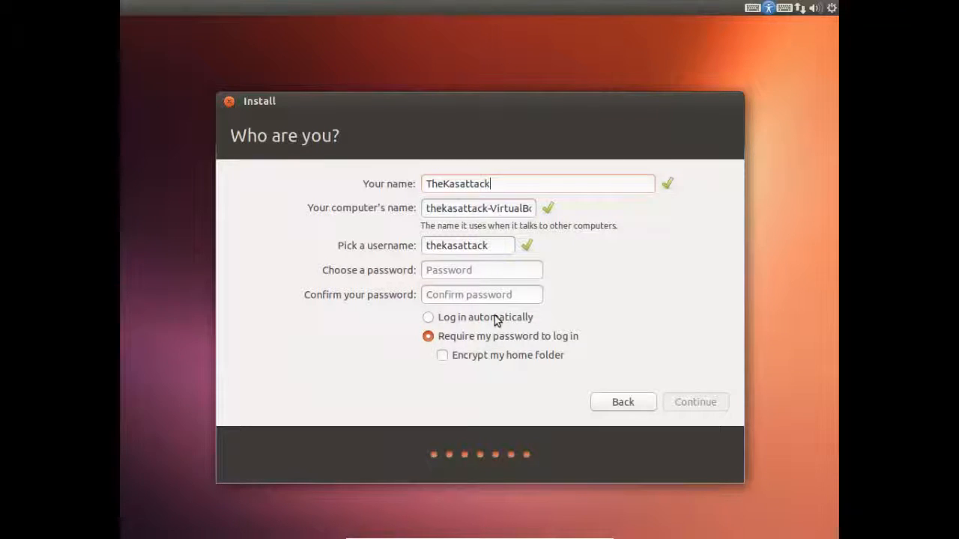
left_click(428, 319)
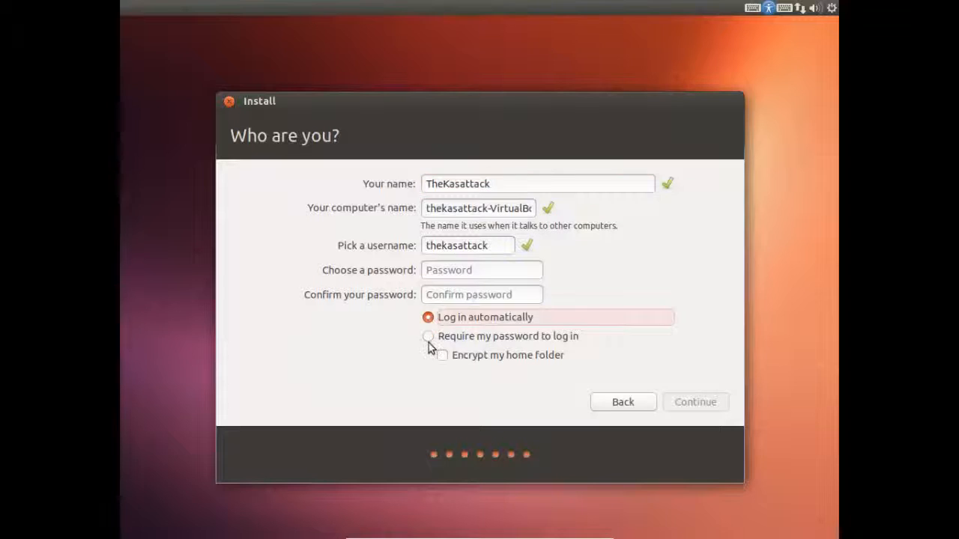
left_click(476, 269)
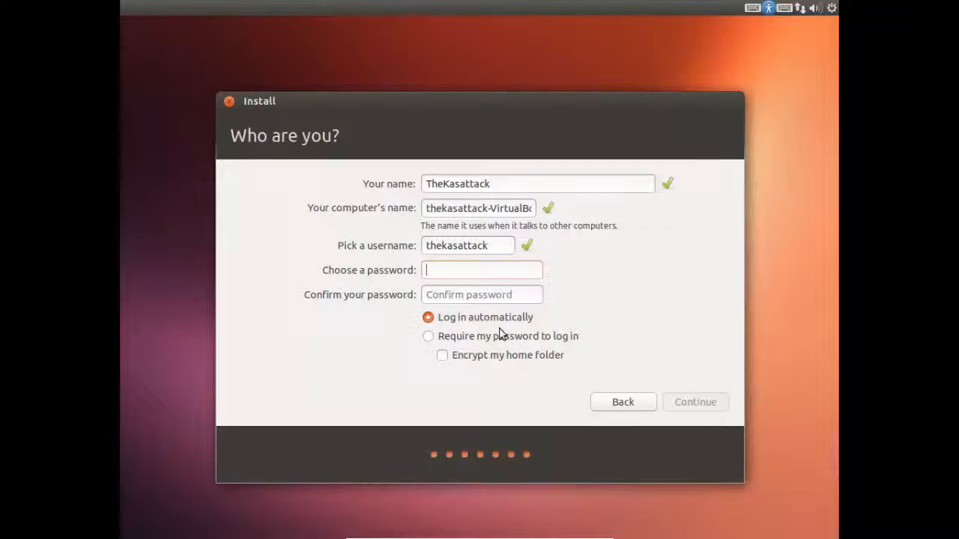
type("•••••••")
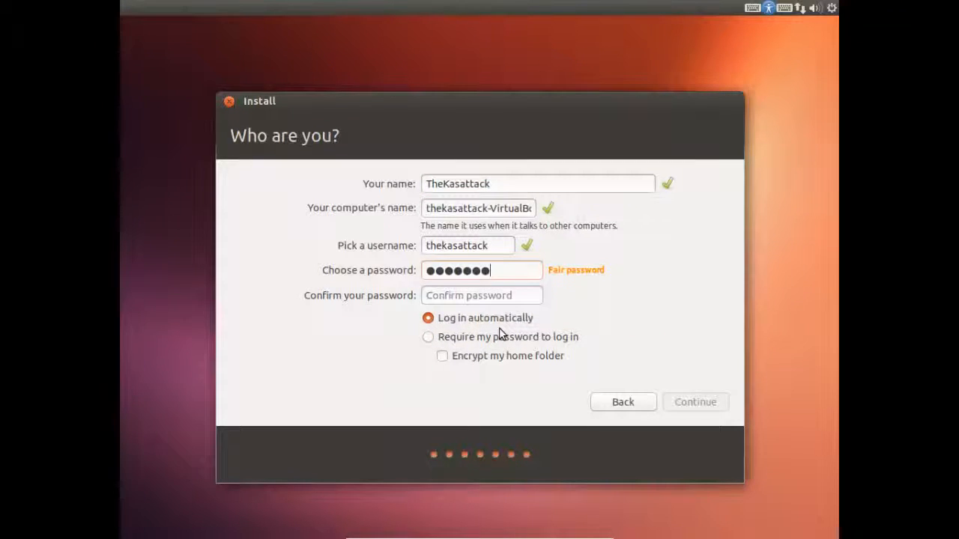
key("Tab")
type("•••••••")
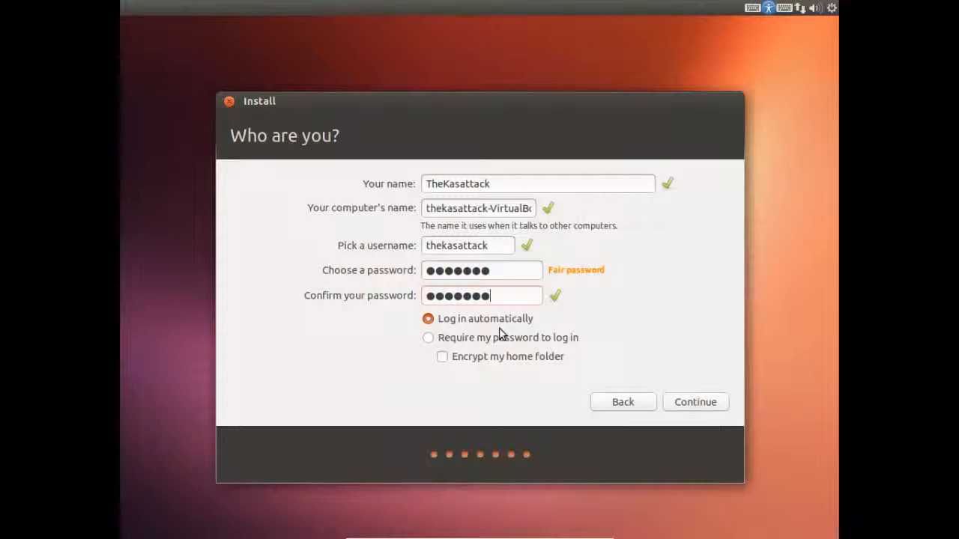
left_click(718, 403)
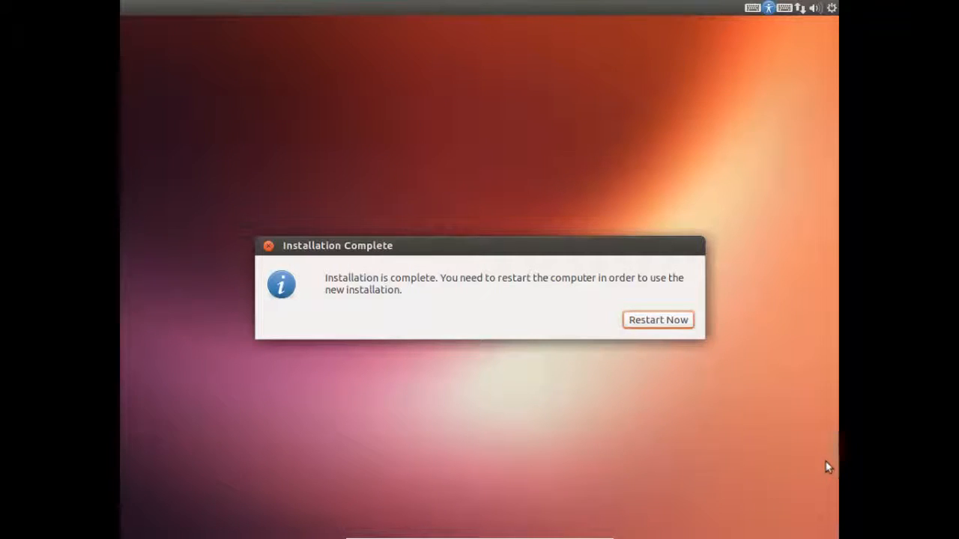
Step: Restart from the Installation Complete dialog to boot into the new Ubuntu 13.04 desktop
left_click(673, 321)
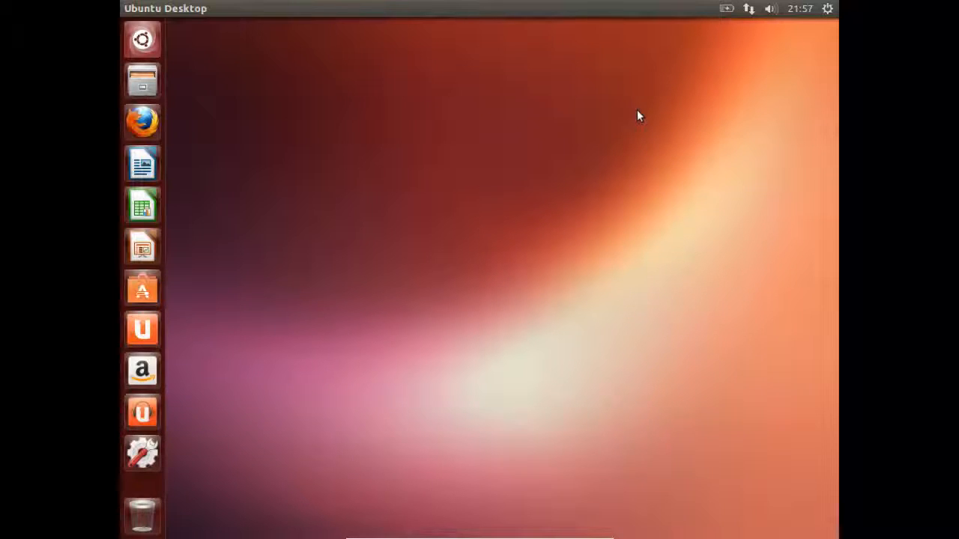
Step: Insert the Guest Additions disc from the Devices menu, briefly leaving full-screen mode
key("ctrl+f")
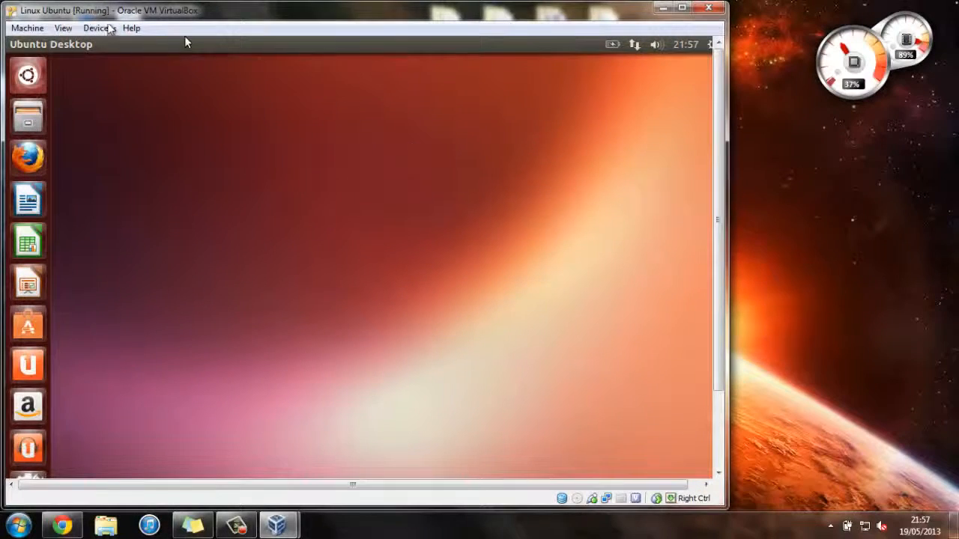
left_click(97, 27)
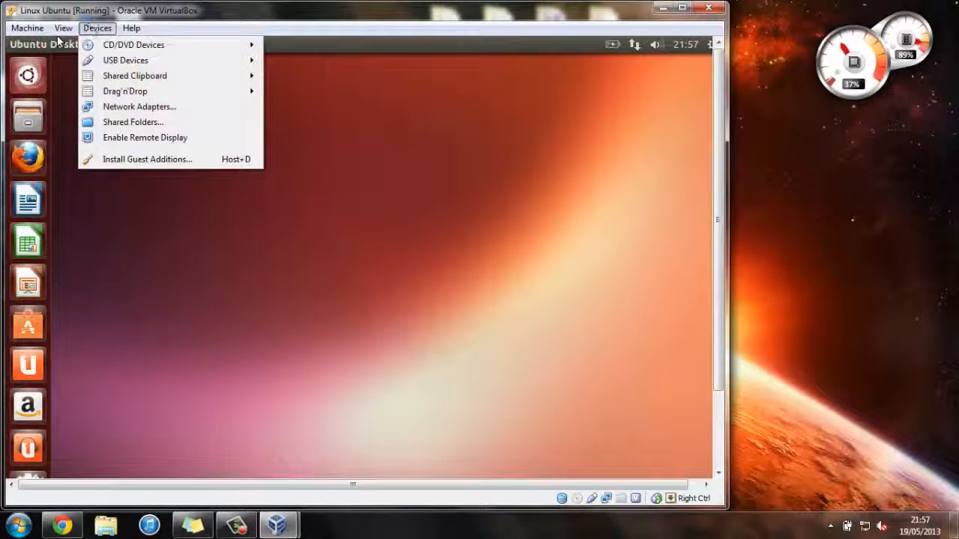
left_click(163, 159)
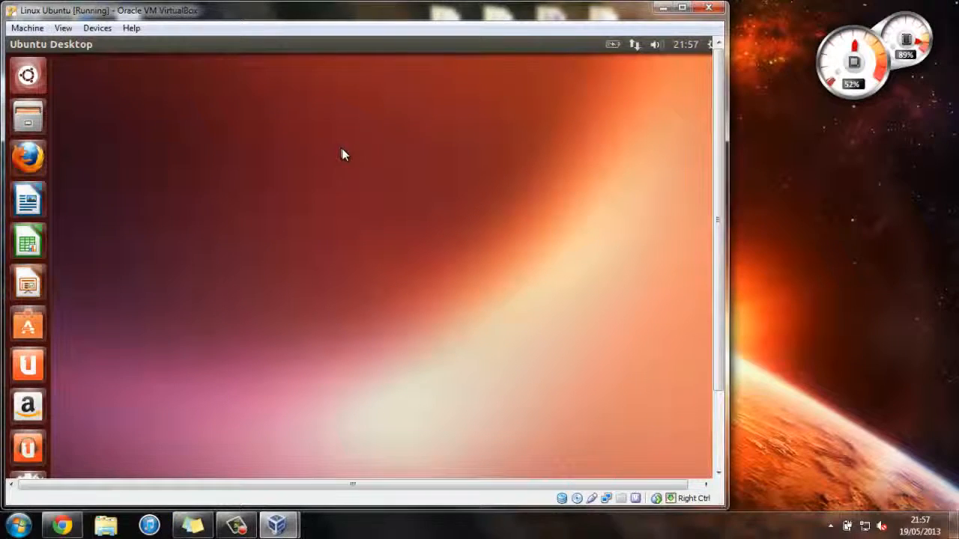
key("ctrl+f")
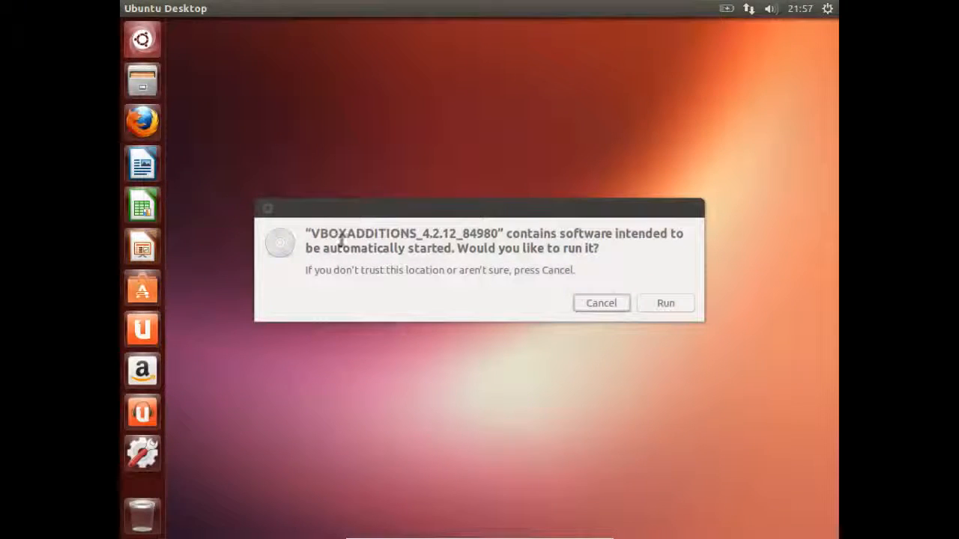
Step: Run the Guest Additions 4.2.12 autorun, authorise it with the account password, then close the finished terminal
left_click(668, 305)
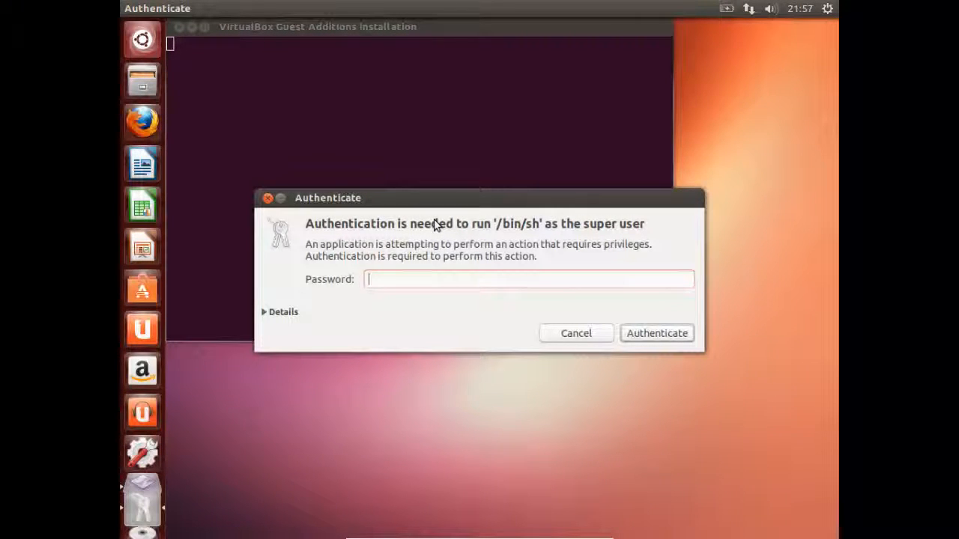
type("*******")
key("Return")
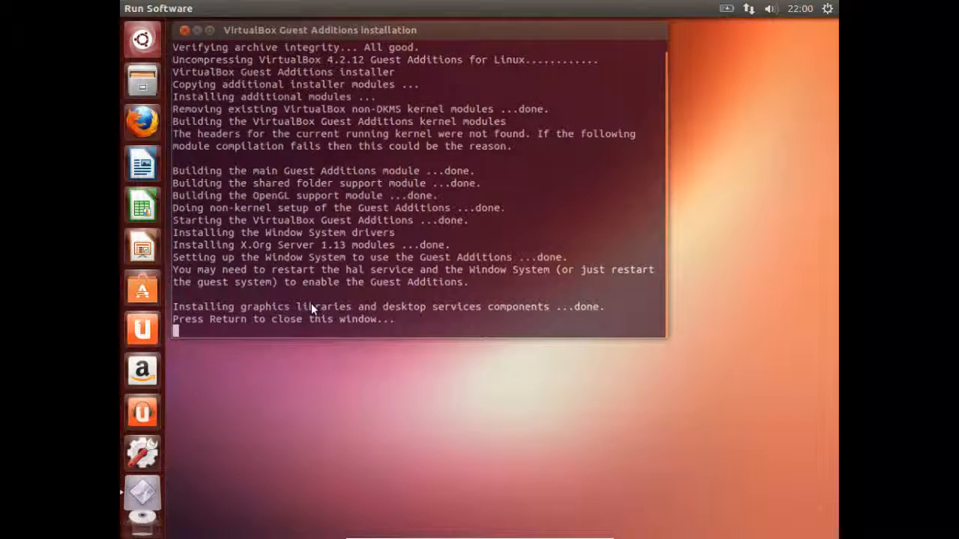
key("Return")
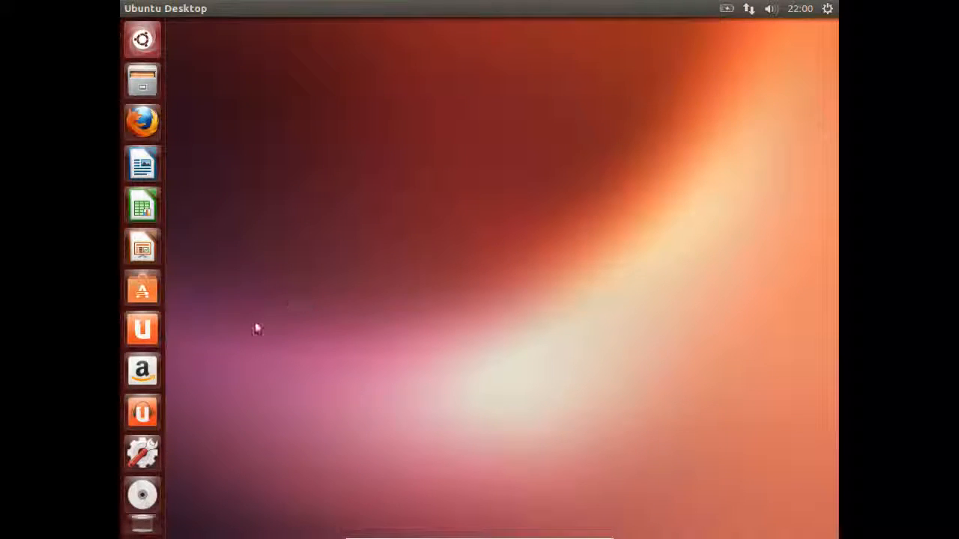
Step: Restart Ubuntu from the gear menu's Shut Down options
left_click(828, 14)
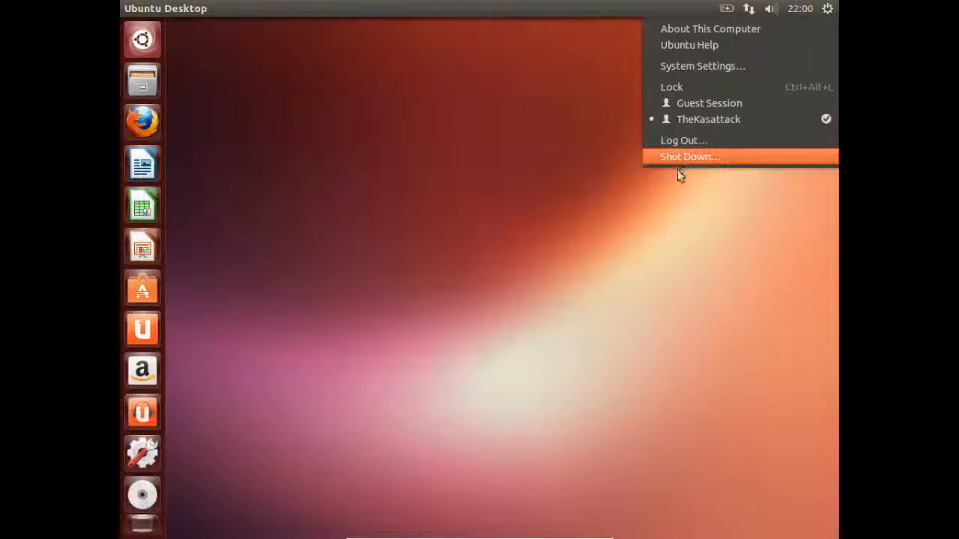
left_click(671, 158)
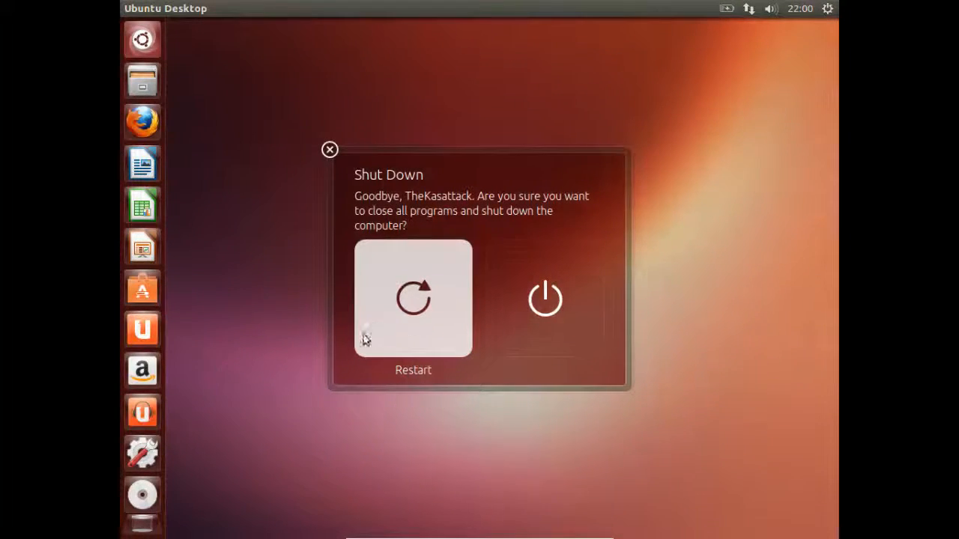
left_click(420, 328)
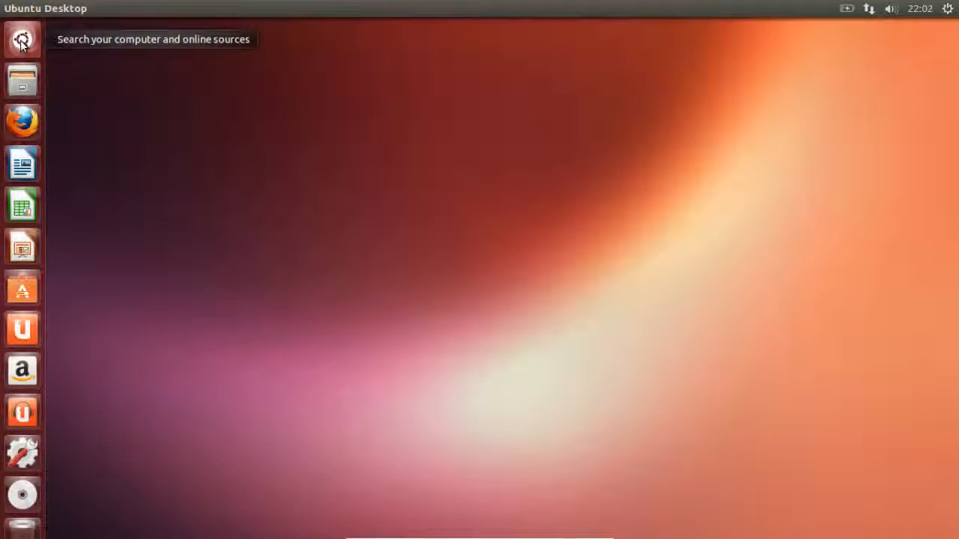
left_click(22, 41)
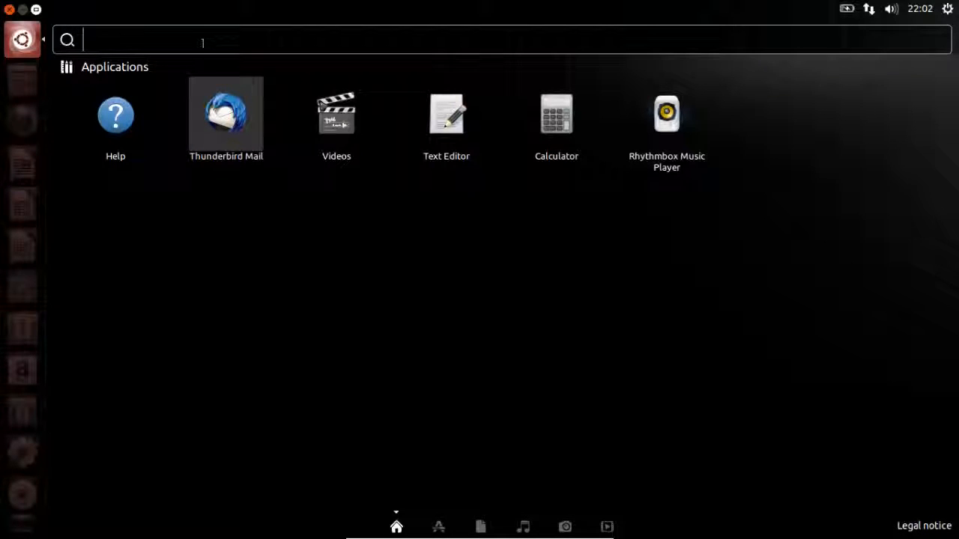
left_click(23, 42)
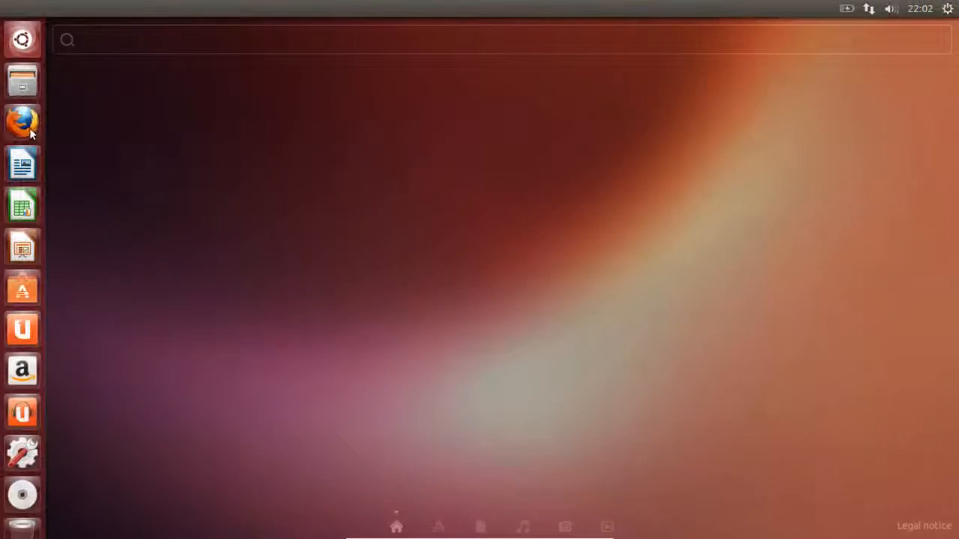